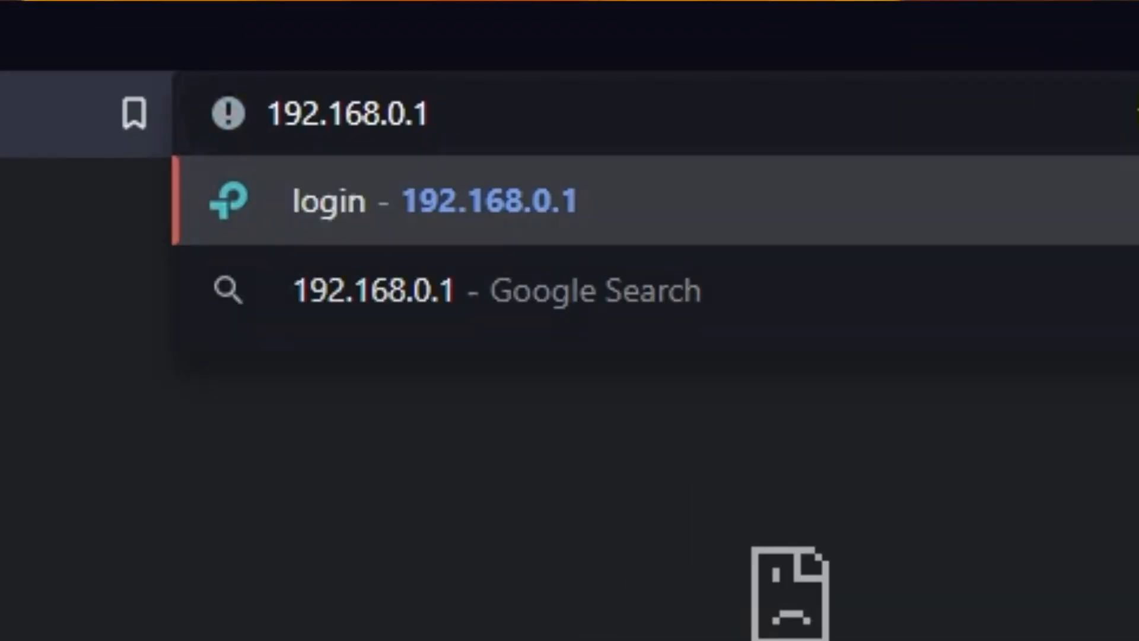
# Step: Load 192.168.0.1 in the browser to reach the router's login page
pyautogui.press('Return')
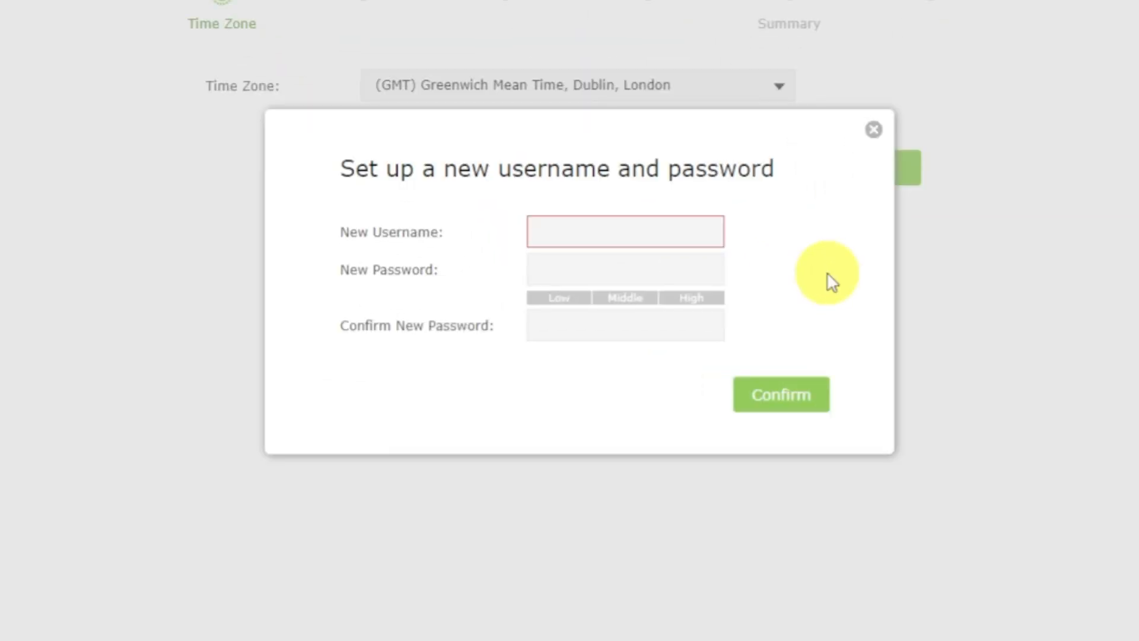
# Step: Create the router login with username admin and a new password, entered twice
pyautogui.click(679, 237)
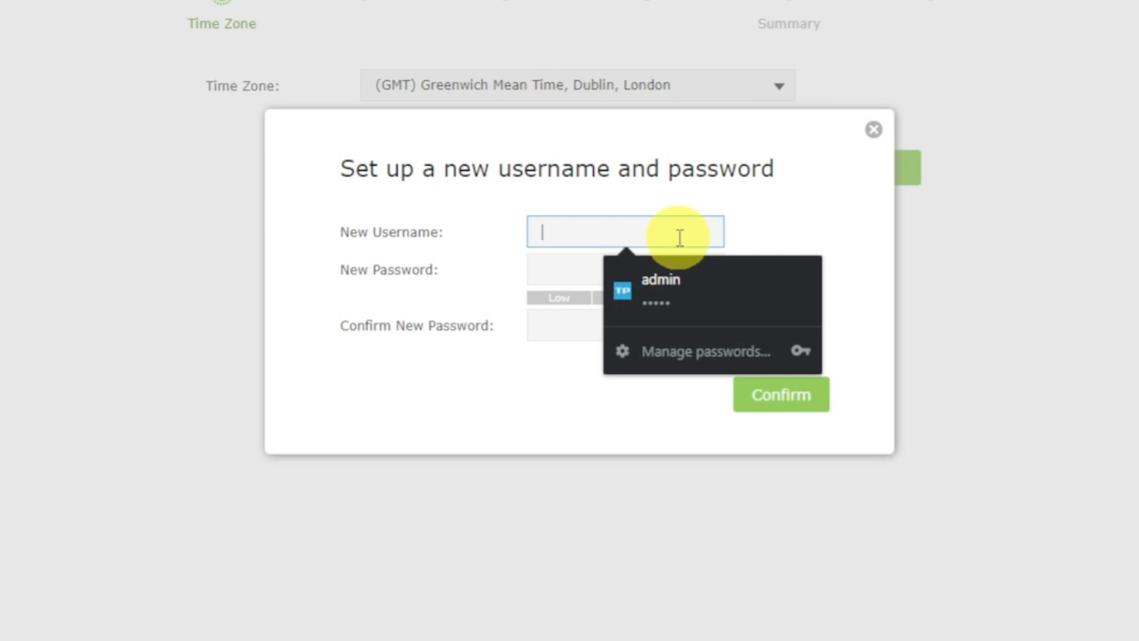
pyautogui.write('admin')
pyautogui.click(547, 264)
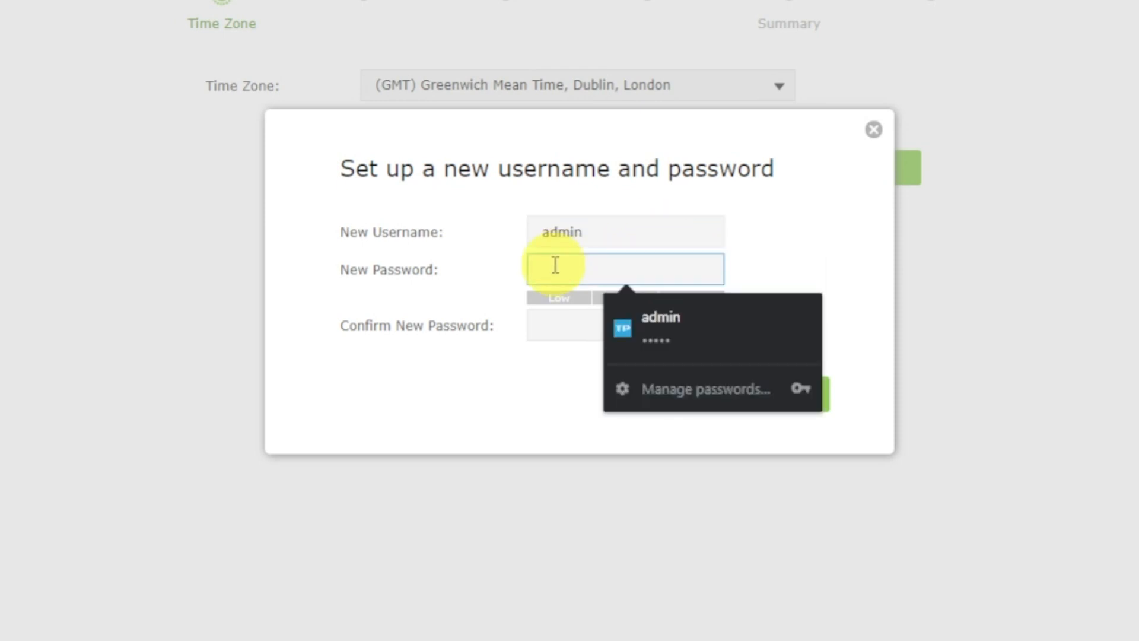
pyautogui.write('admin1234')
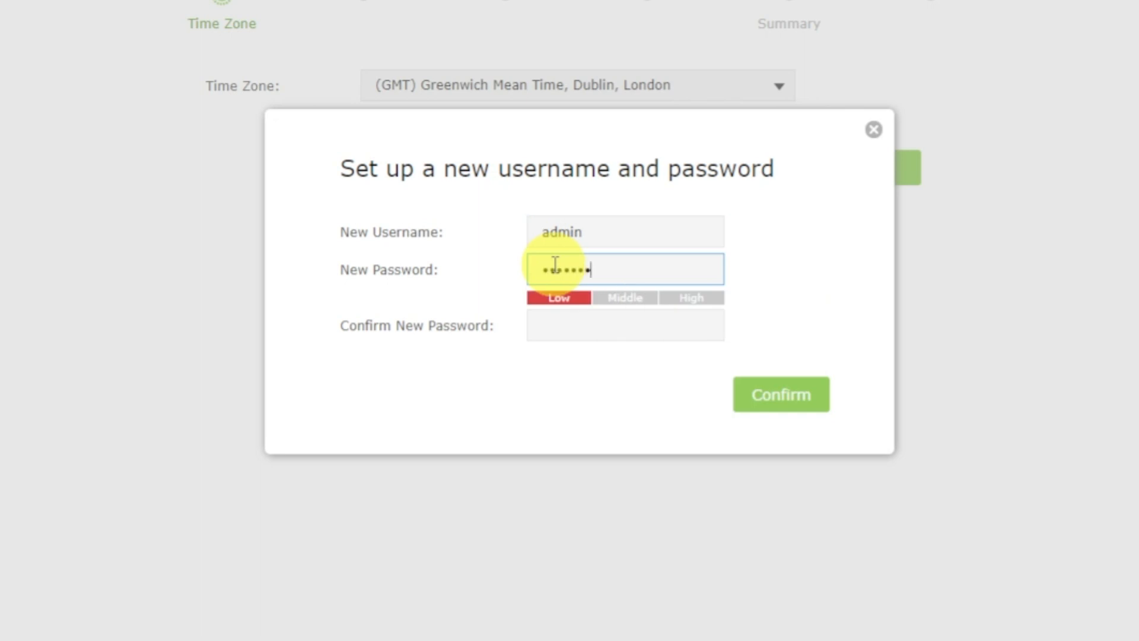
pyautogui.click(555, 324)
pyautogui.write('admin12')
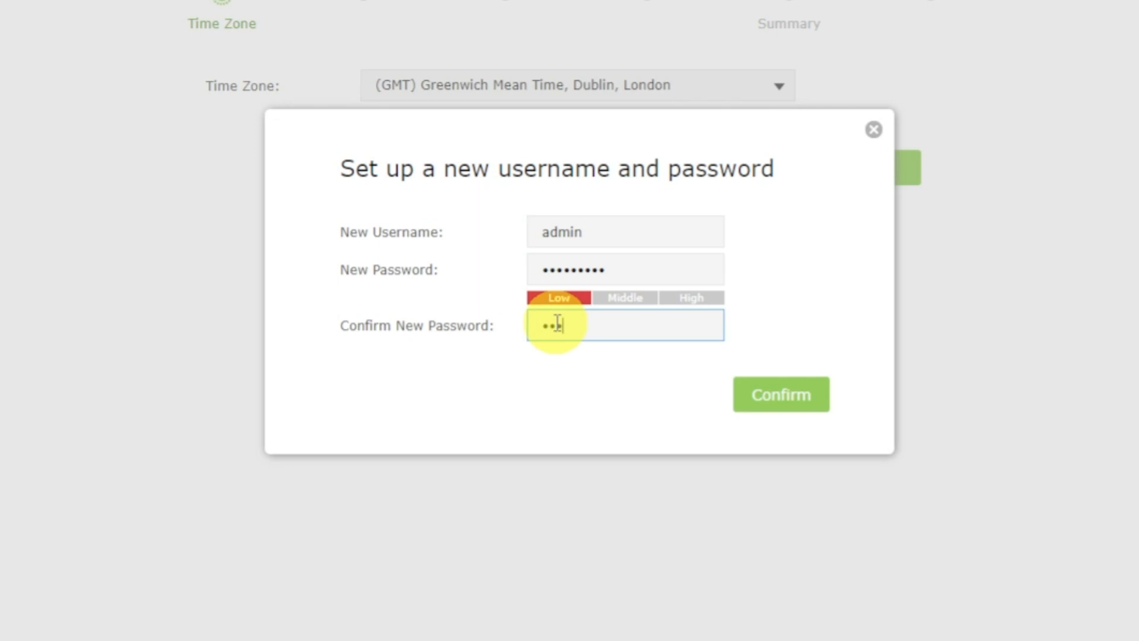
pyautogui.write('345')
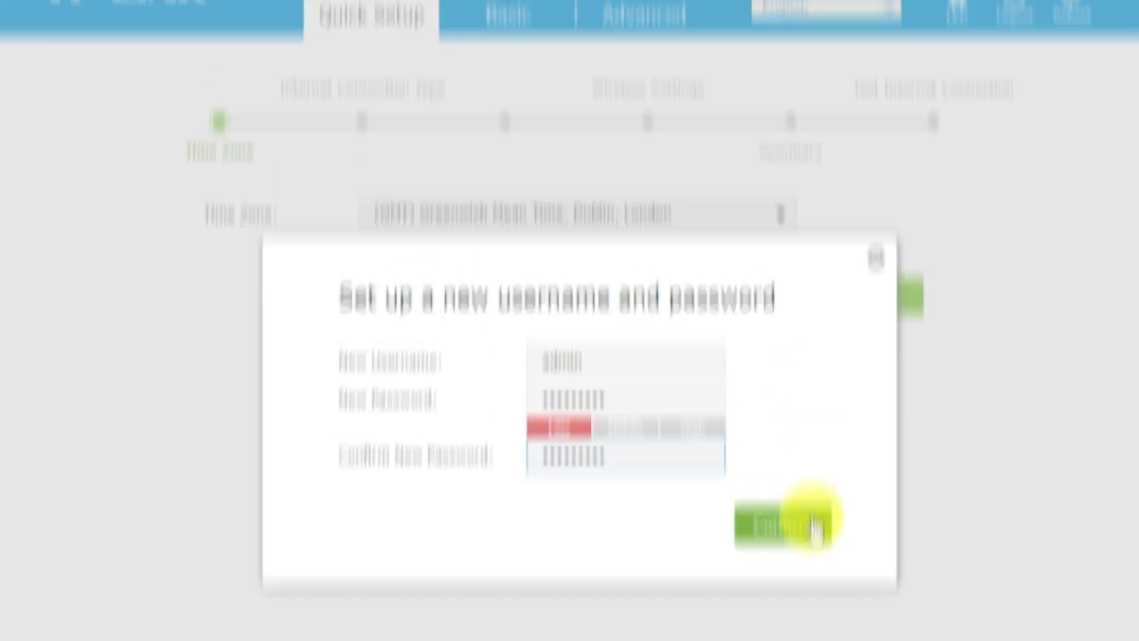
pyautogui.click(778, 389)
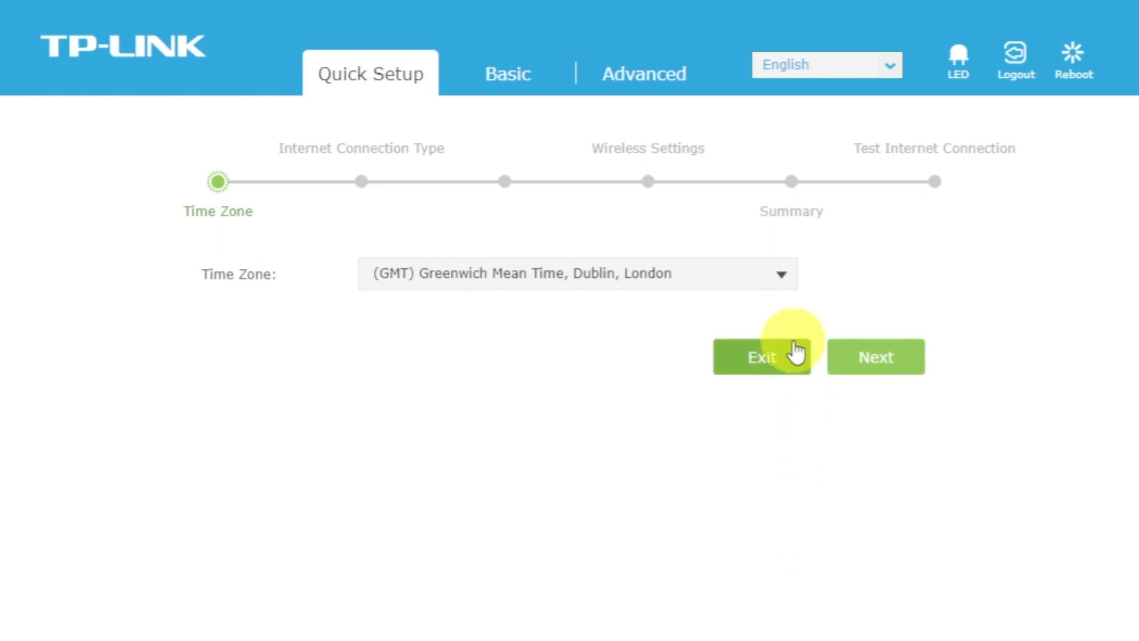
# Step: Keep the GMT Dublin, London time zone and the auto-detected Dynamic IP connection
pyautogui.click(783, 274)
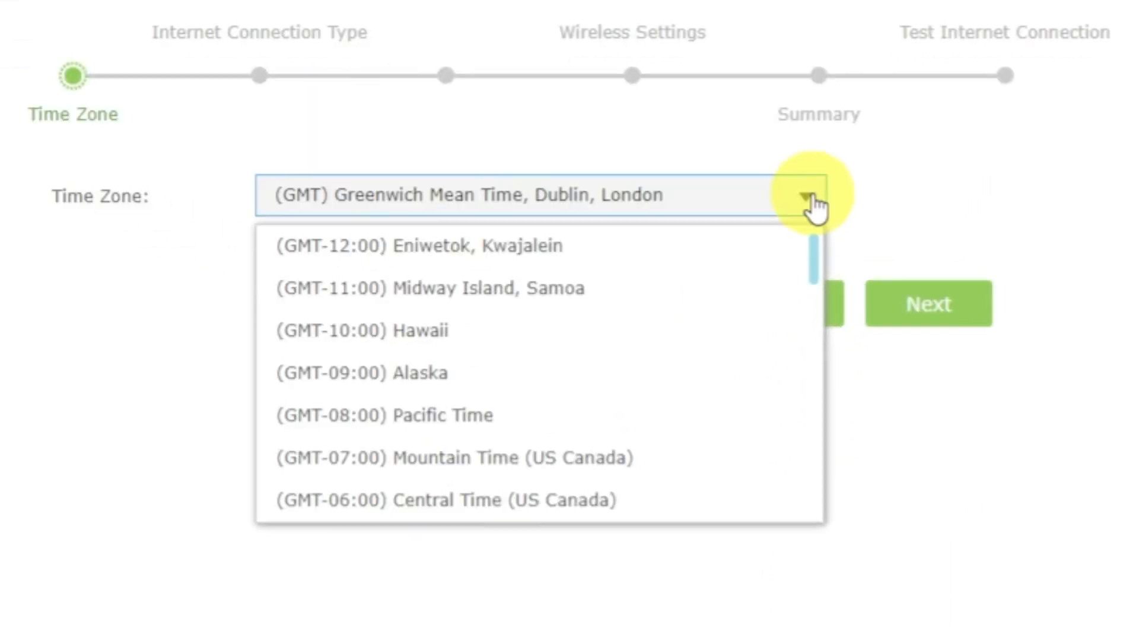
pyautogui.click(810, 199)
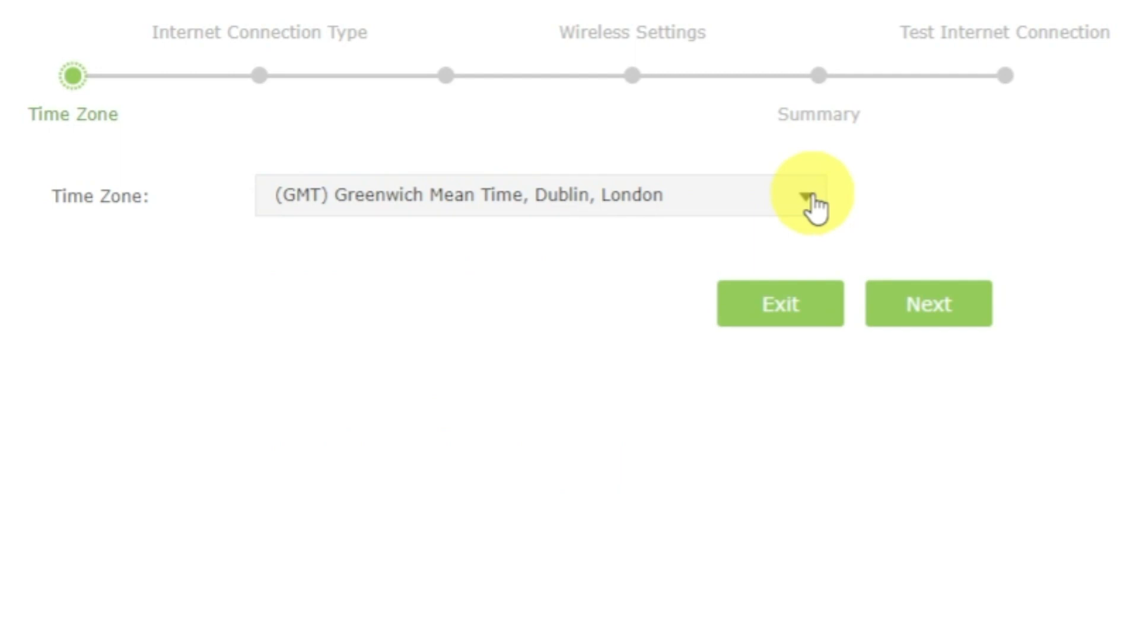
pyautogui.click(950, 301)
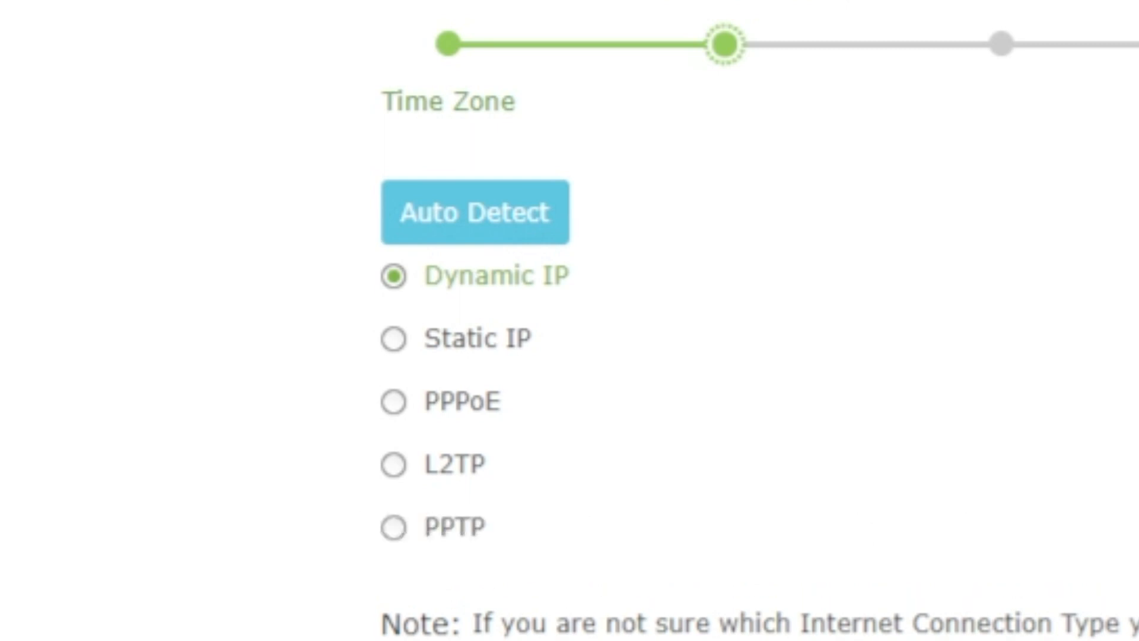
pyautogui.click(513, 215)
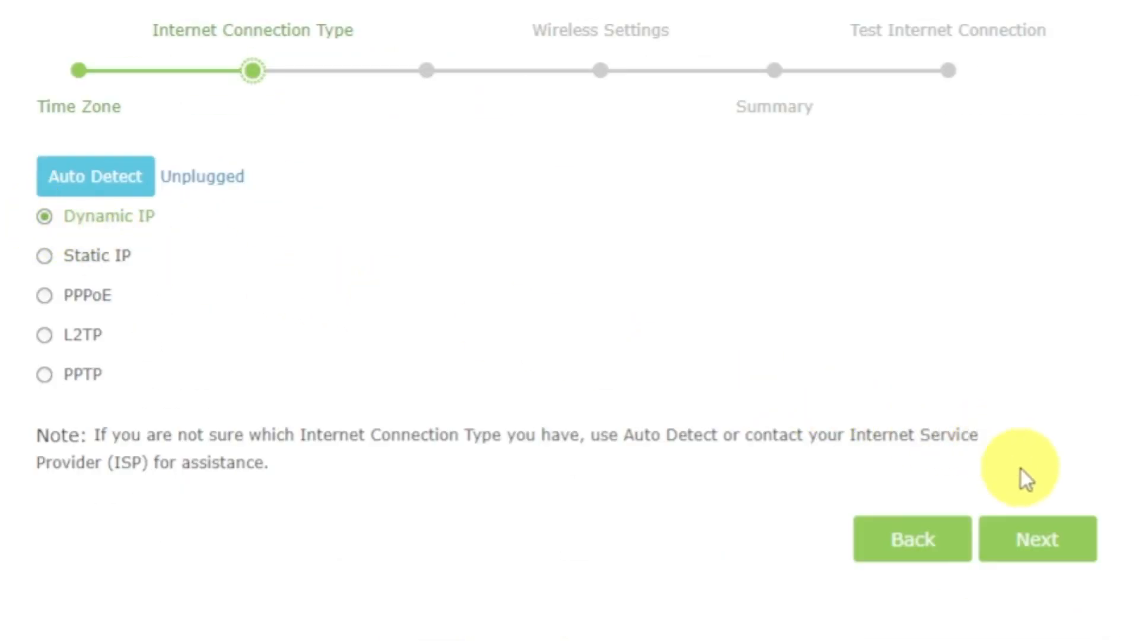
pyautogui.click(1025, 542)
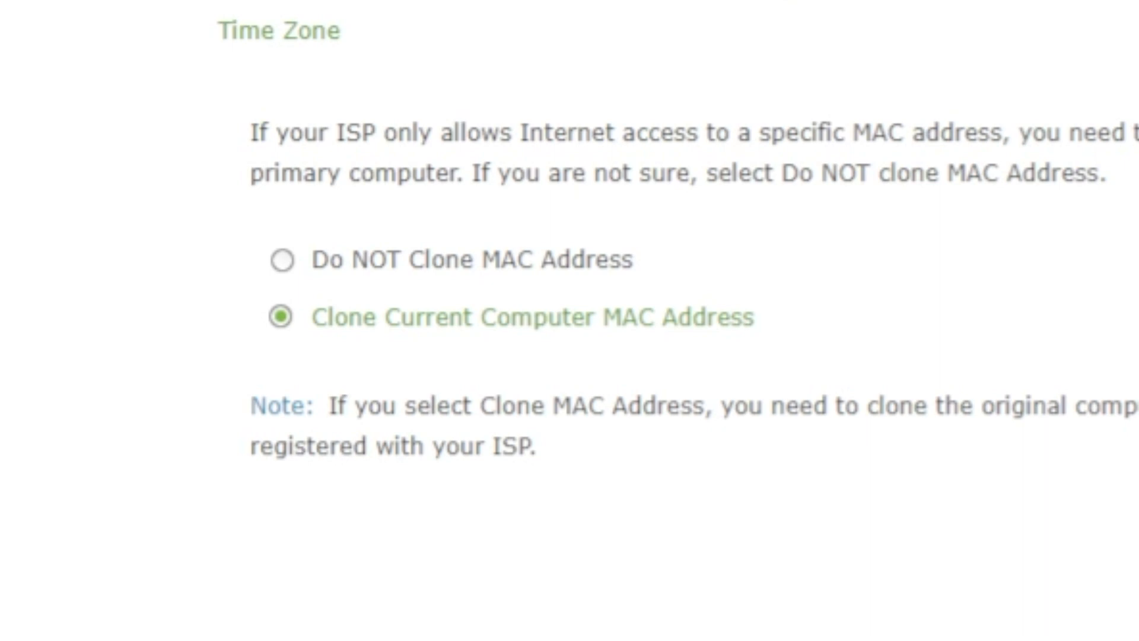
# Step: Choose Do NOT Clone MAC Address and continue to wireless settings
pyautogui.click(282, 259)
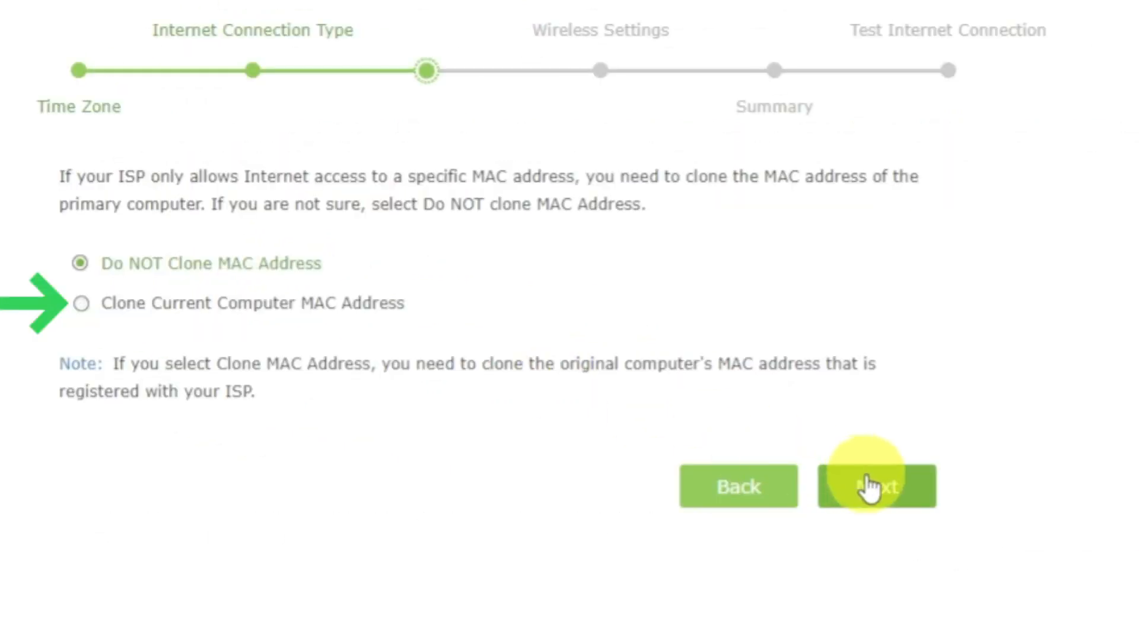
pyautogui.click(869, 487)
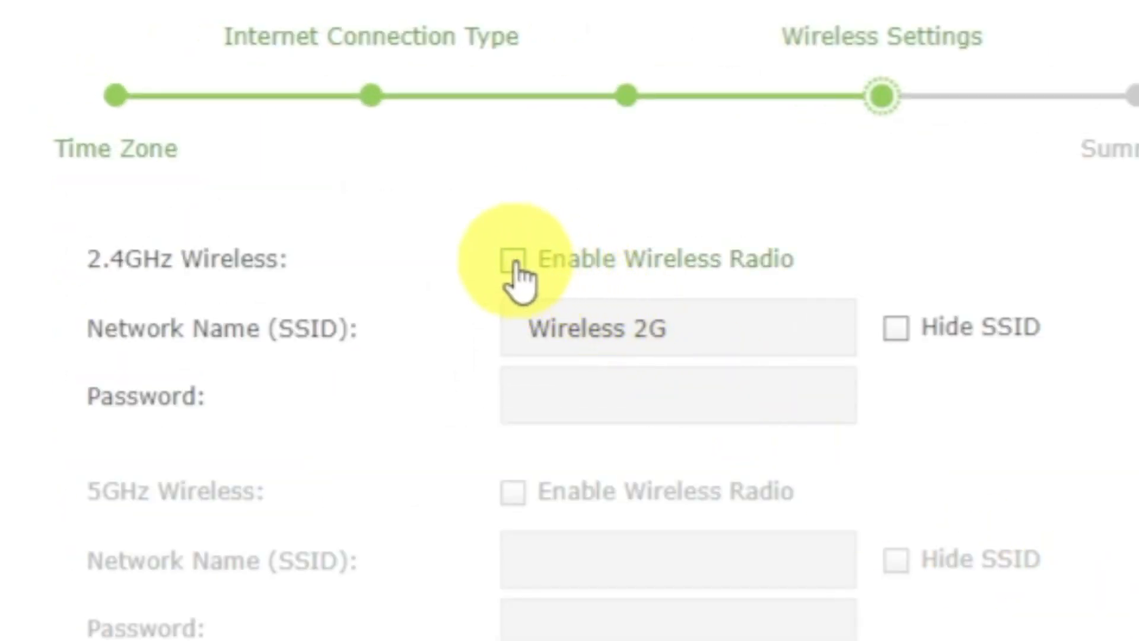
# Step: Enable the 2.4GHz radio, keep the SSID Wireless 2G, and set a Wi-Fi password
pyautogui.click(513, 261)
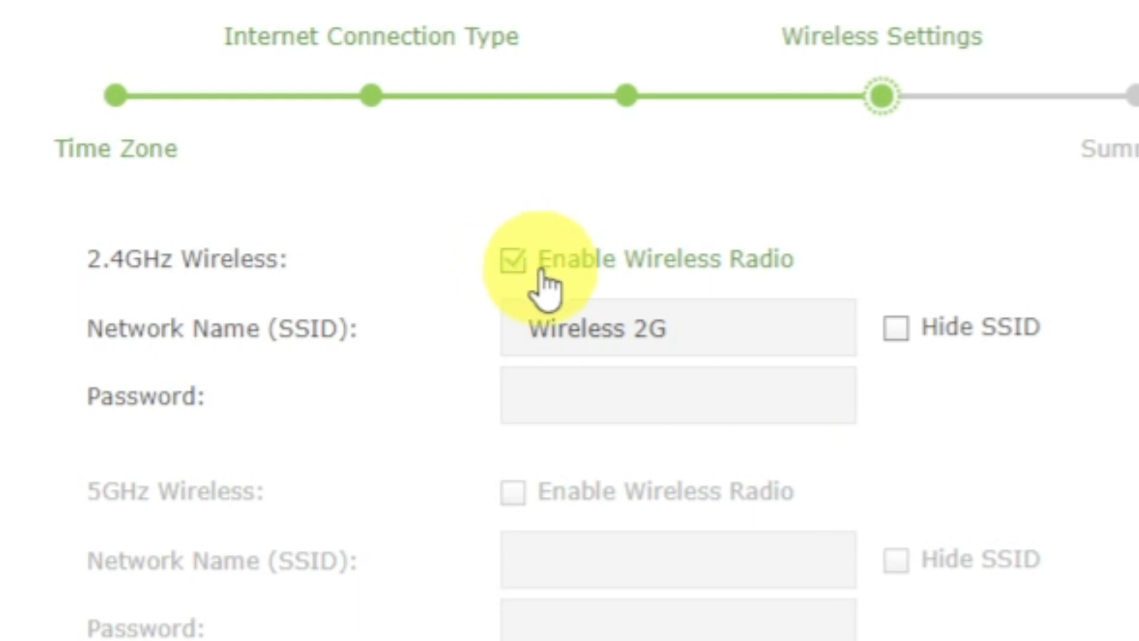
pyautogui.click(793, 335)
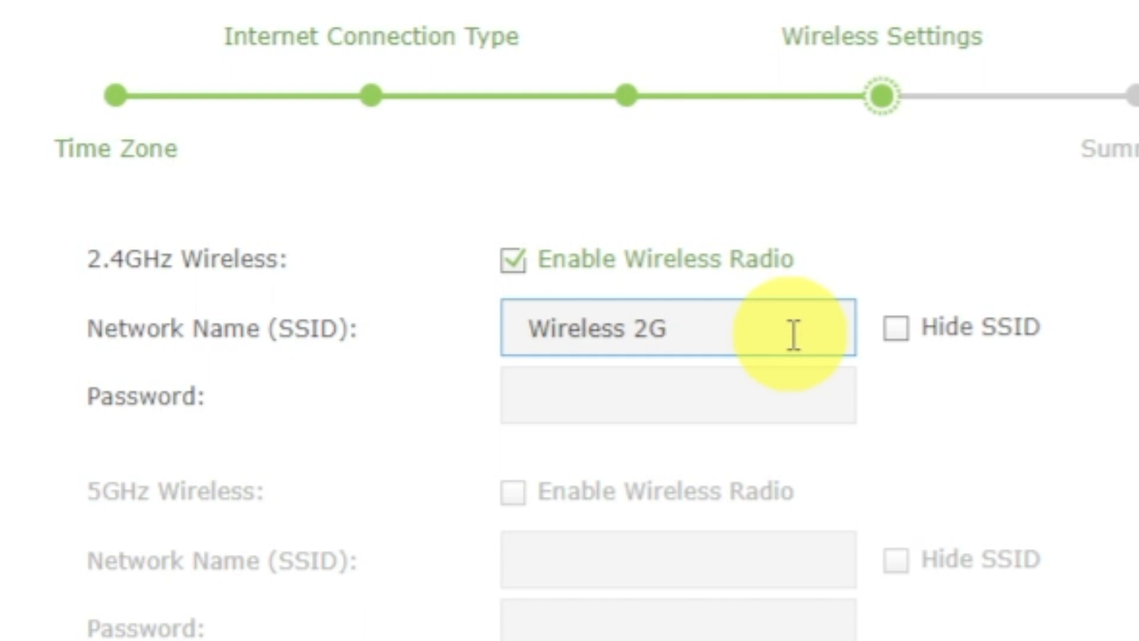
pyautogui.click(786, 398)
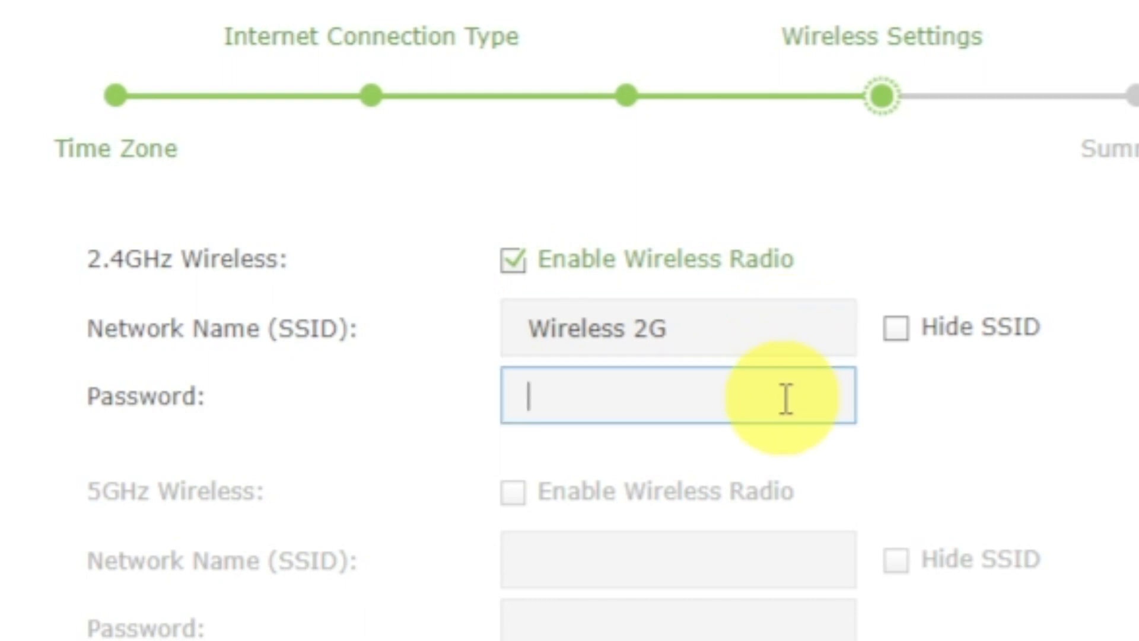
pyautogui.write('12345678')
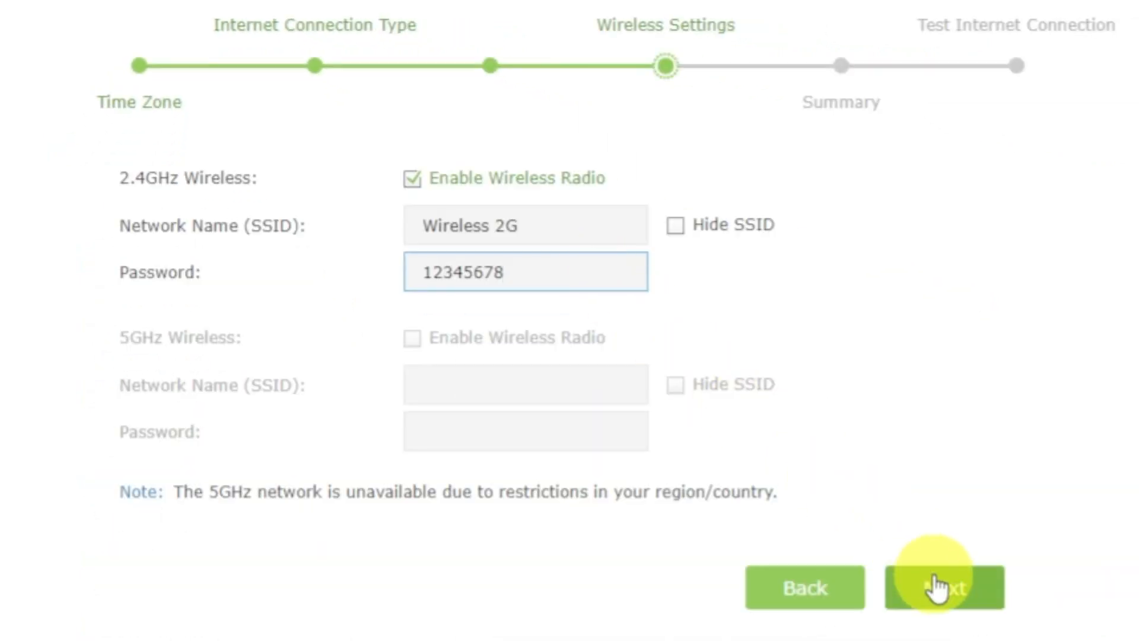
pyautogui.click(933, 574)
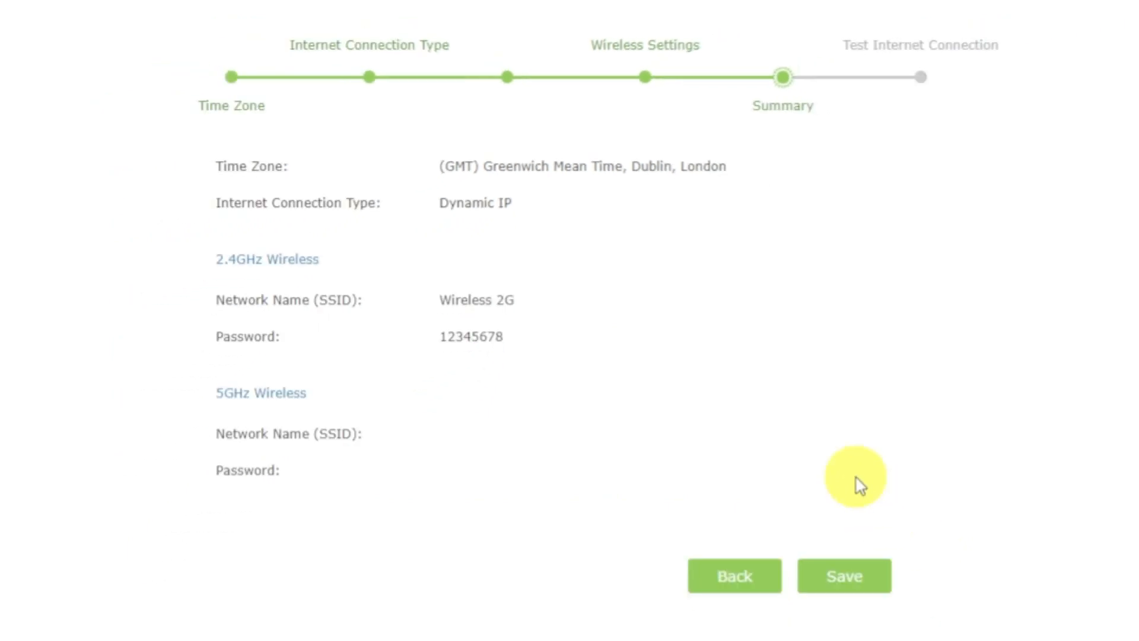
# Step: Save Quick Setup, pass the internet connection test, and reboot the router
pyautogui.click(863, 572)
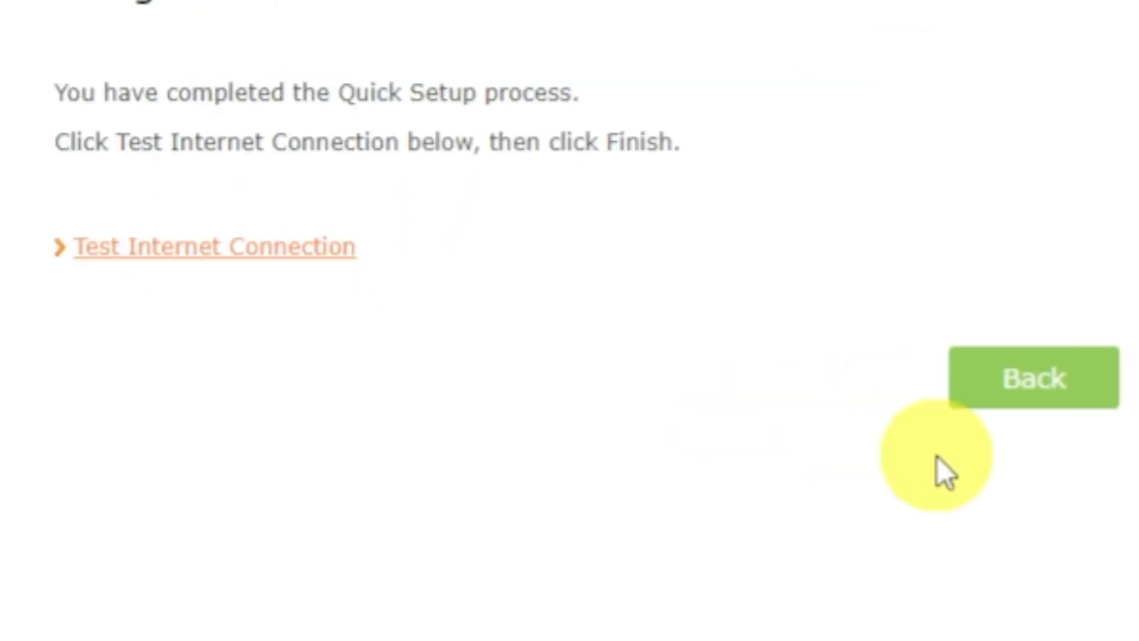
pyautogui.click(274, 266)
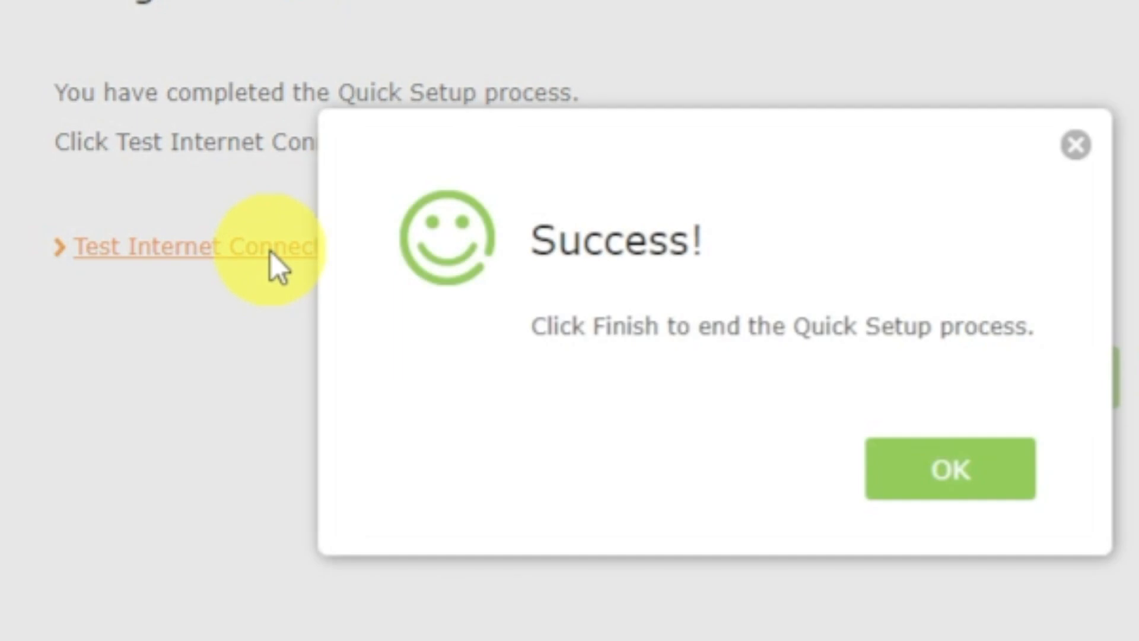
pyautogui.click(893, 472)
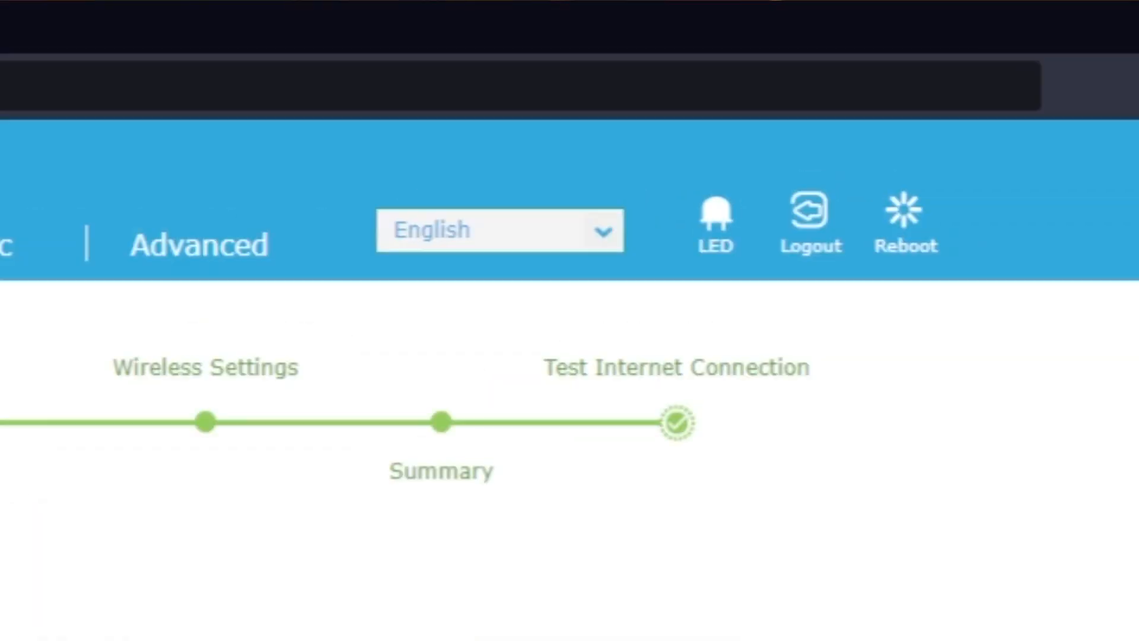
pyautogui.click(919, 234)
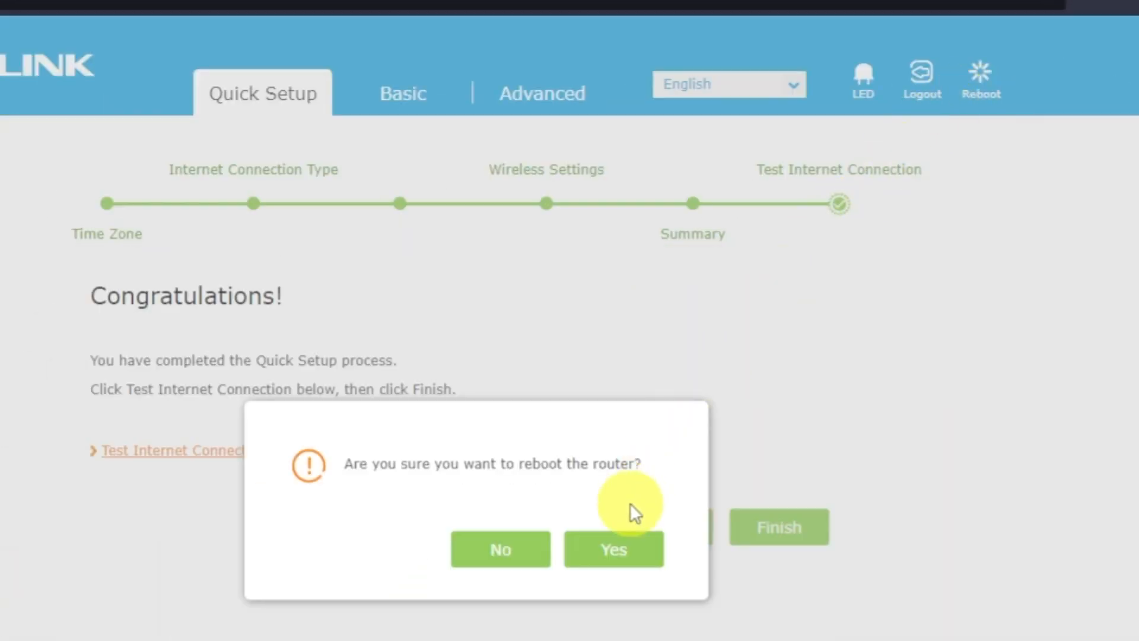
pyautogui.click(620, 543)
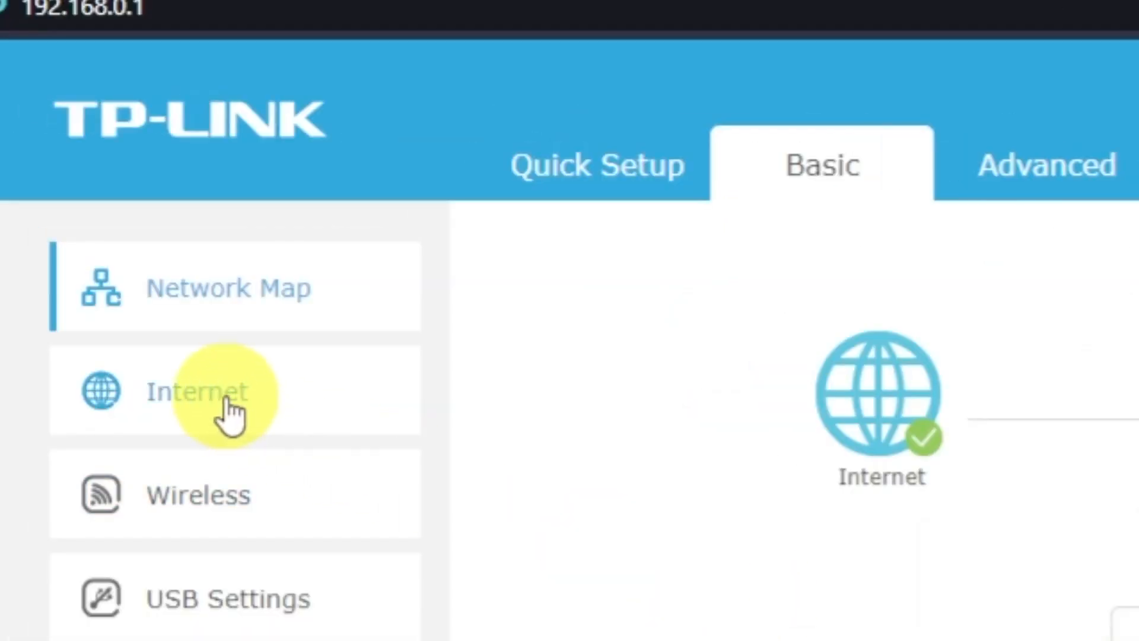
# Step: Set Basic > Internet to clone the current computer's MAC address, save it, and reboot
pyautogui.click(232, 415)
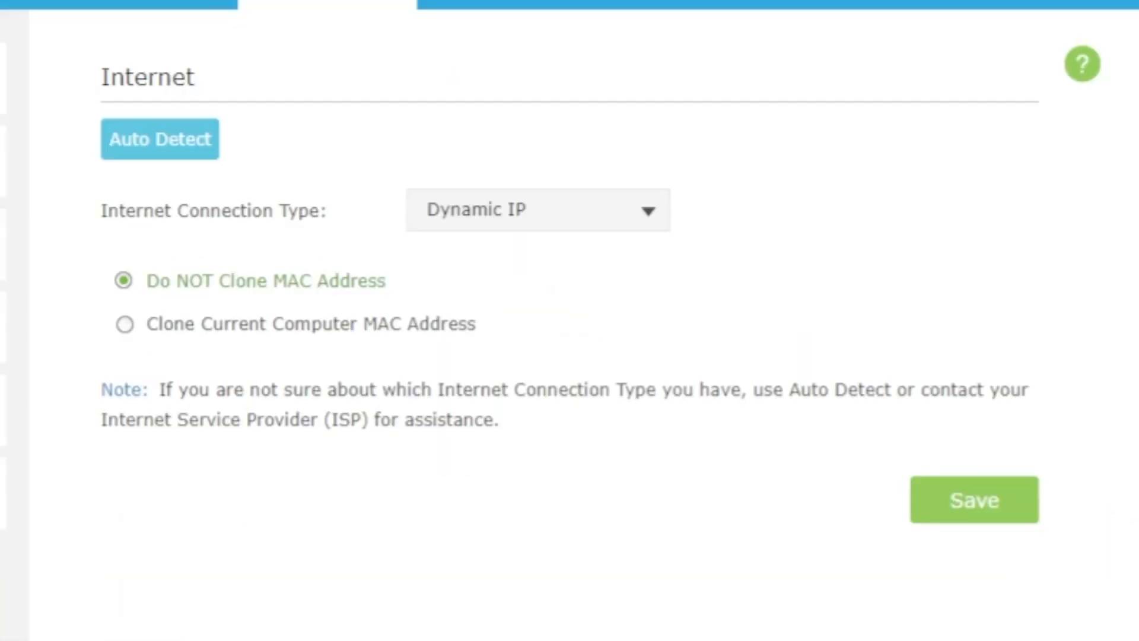
pyautogui.click(568, 593)
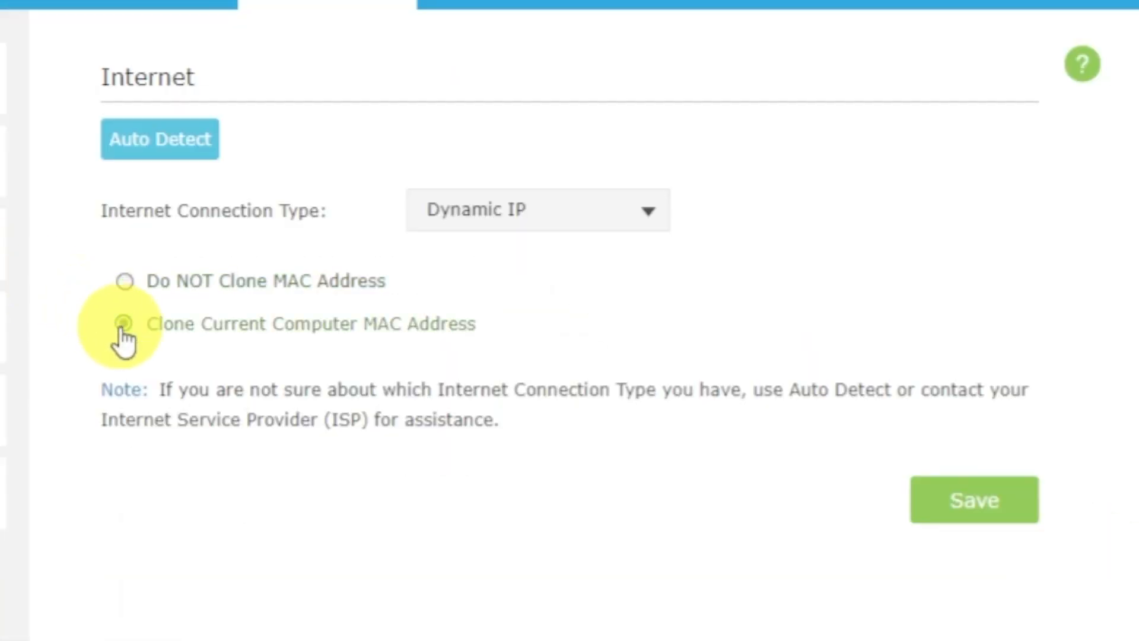
pyautogui.click(985, 511)
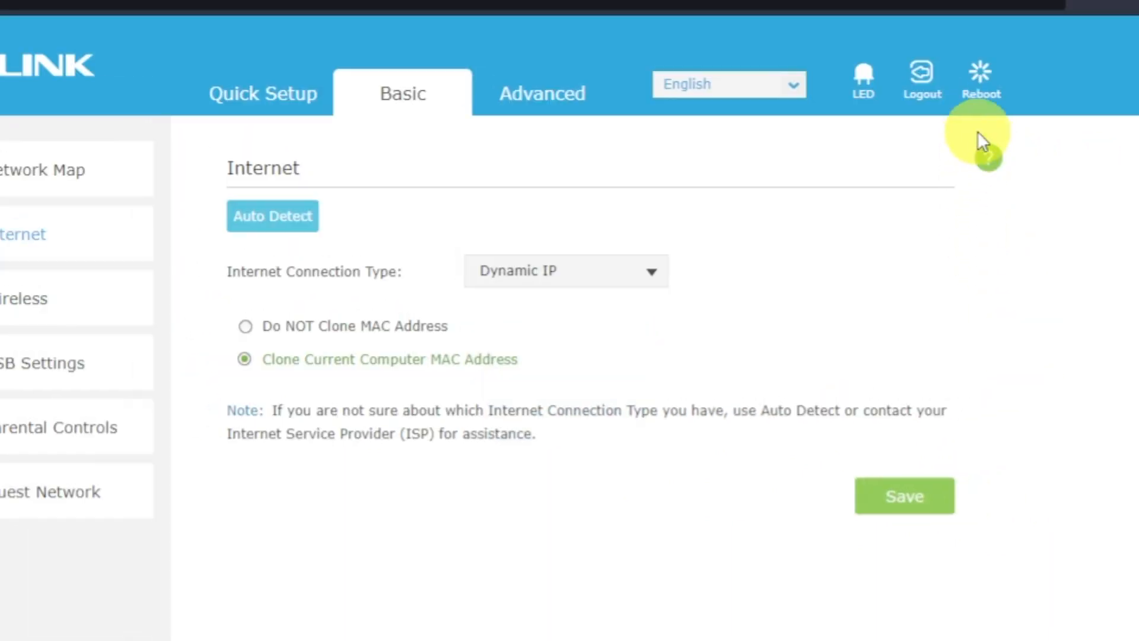
pyautogui.click(981, 81)
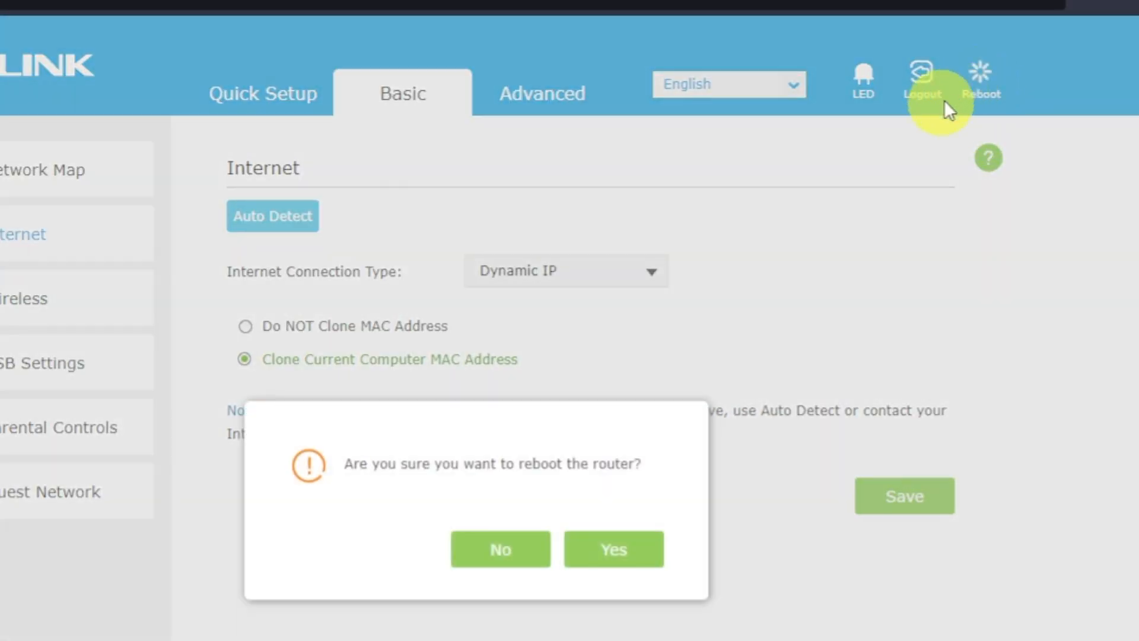
pyautogui.click(627, 557)
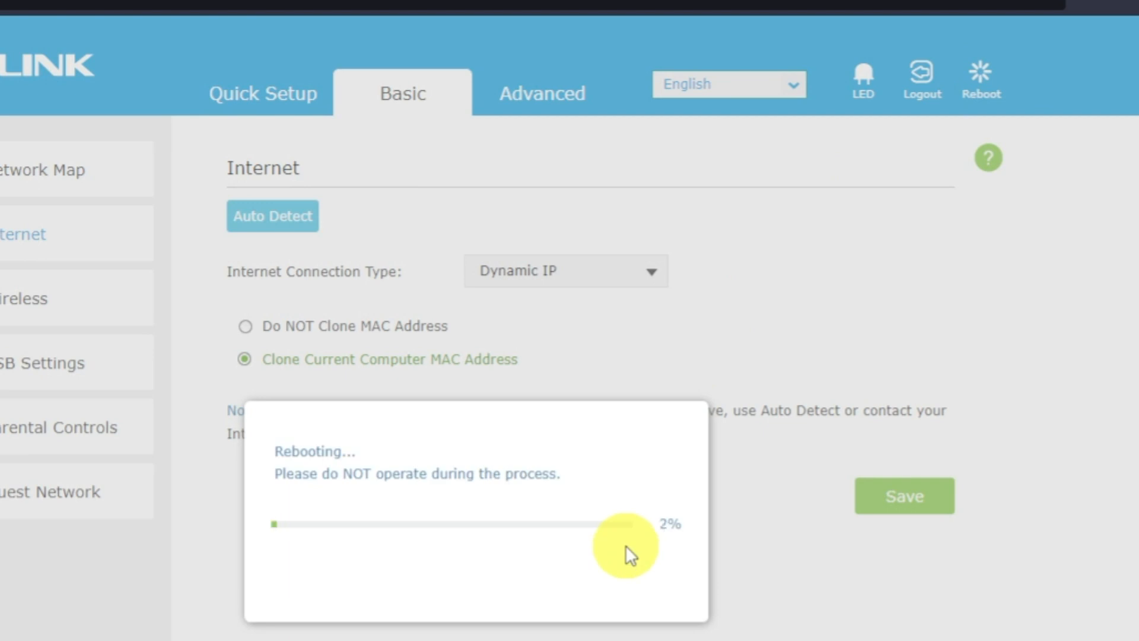